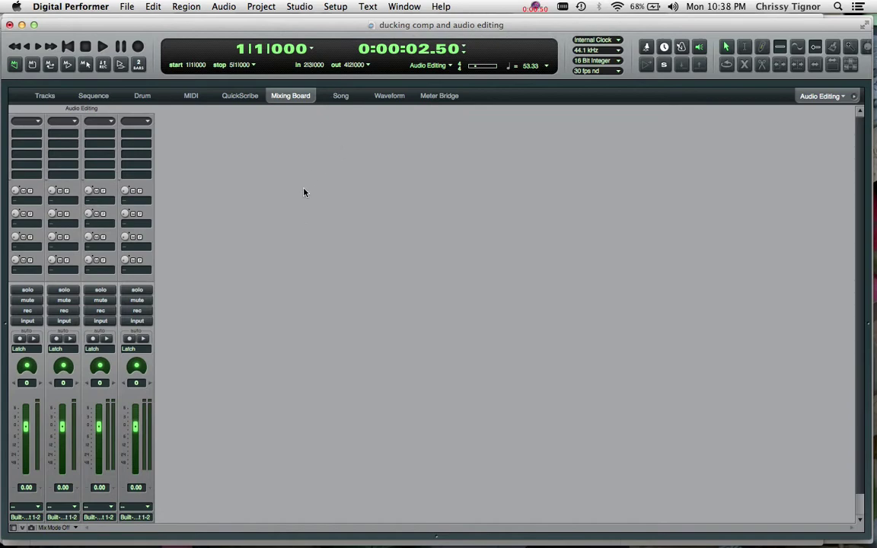
Step: Scroll the Mixing Board to reveal the VO Girl, VO Guy, Music A and Music B labels
scroll(304, 192, "down", 3)
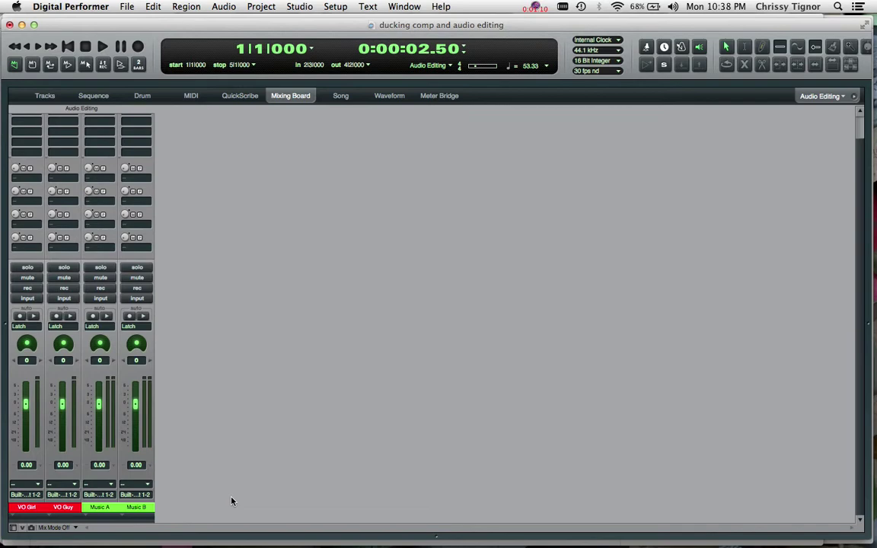
Step: Lower the Music A fader to -2.60 dB while playing it against the voiceover
key("space")
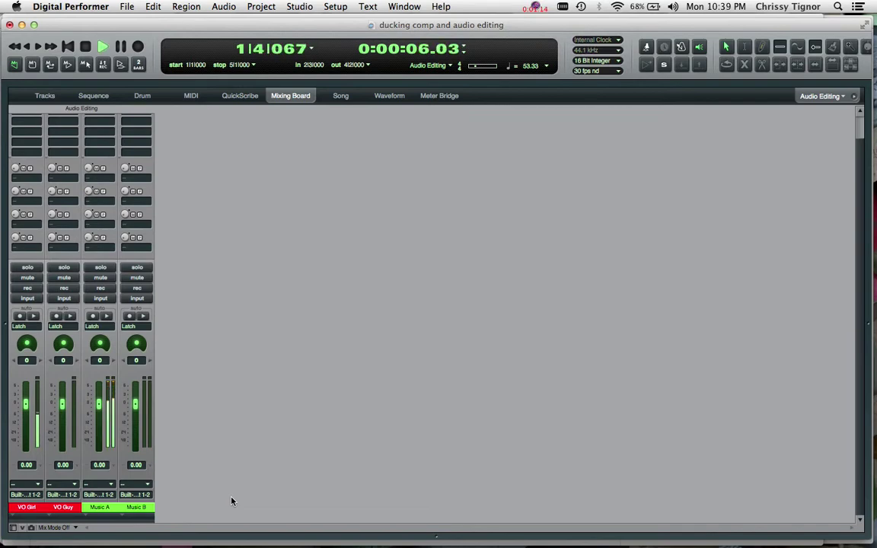
key("space")
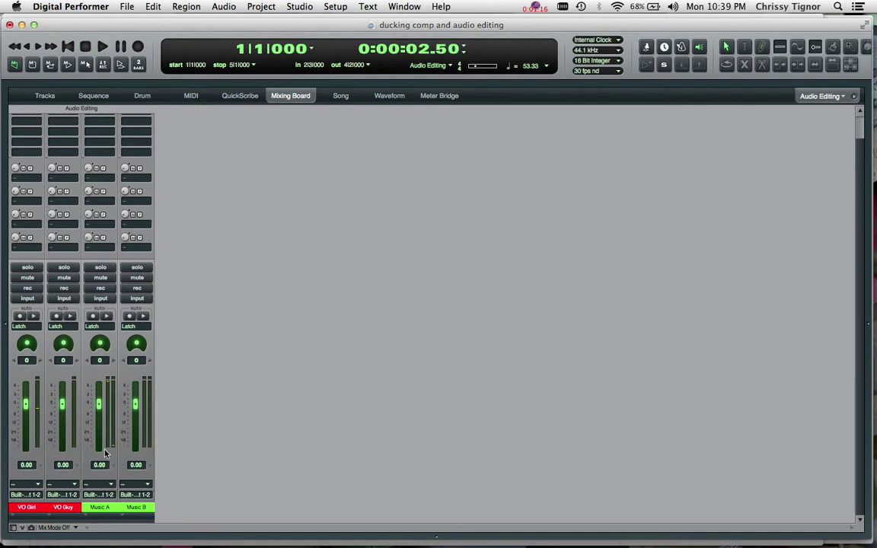
left_click_drag(99, 404, 99, 417)
key("space")
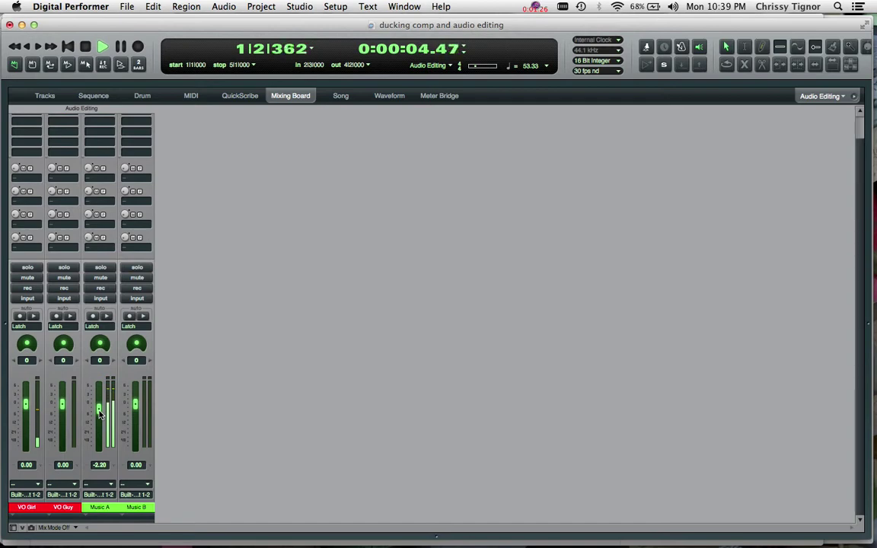
left_click_drag(99, 413, 99, 413)
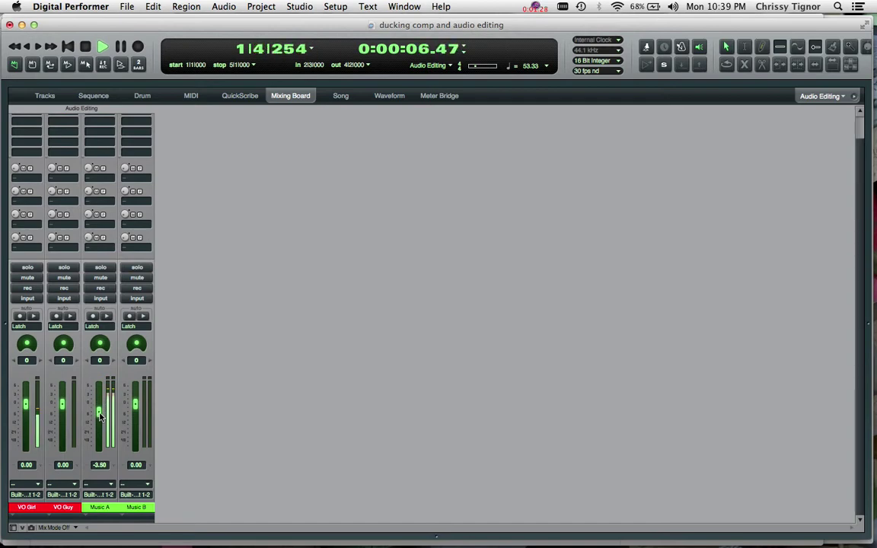
key("space")
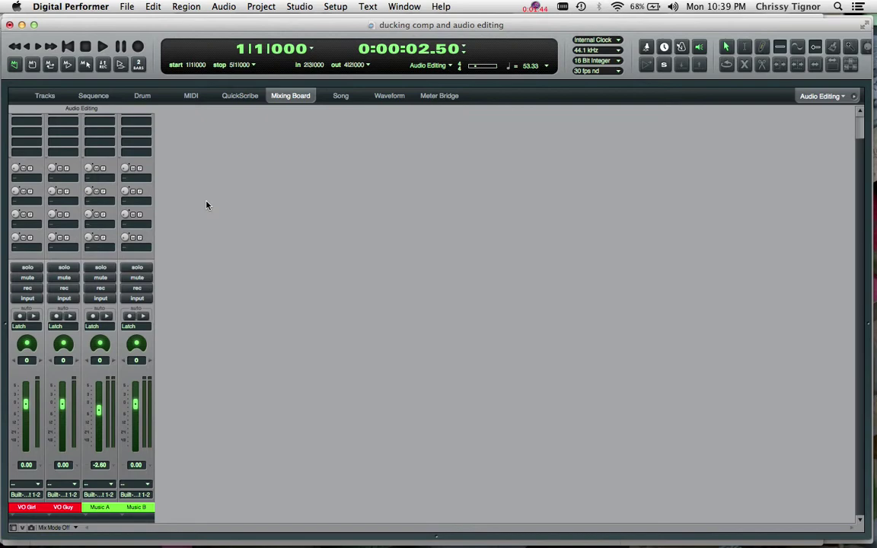
Step: Rename bus bundle 1-2 to SIDECHAIN in the Bundles window, then close the window
key("shift+b")
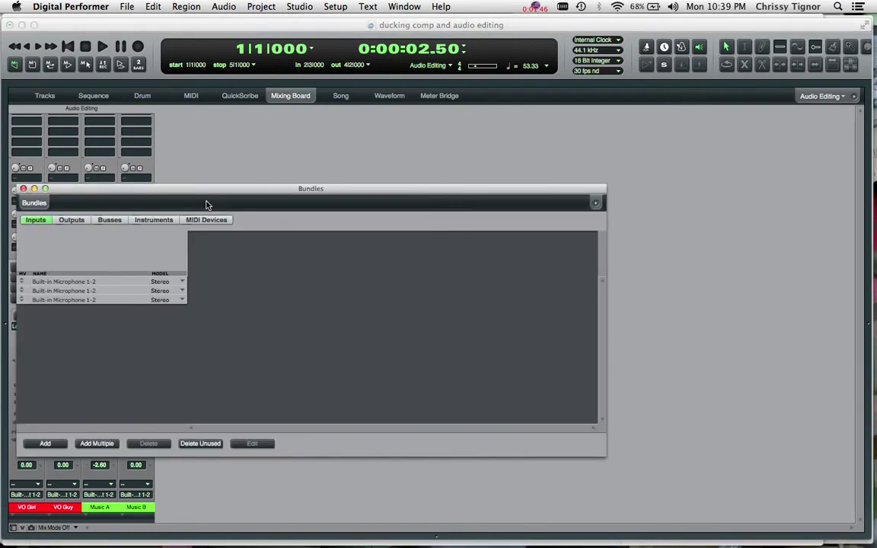
left_click_drag(206, 204, 262, 169)
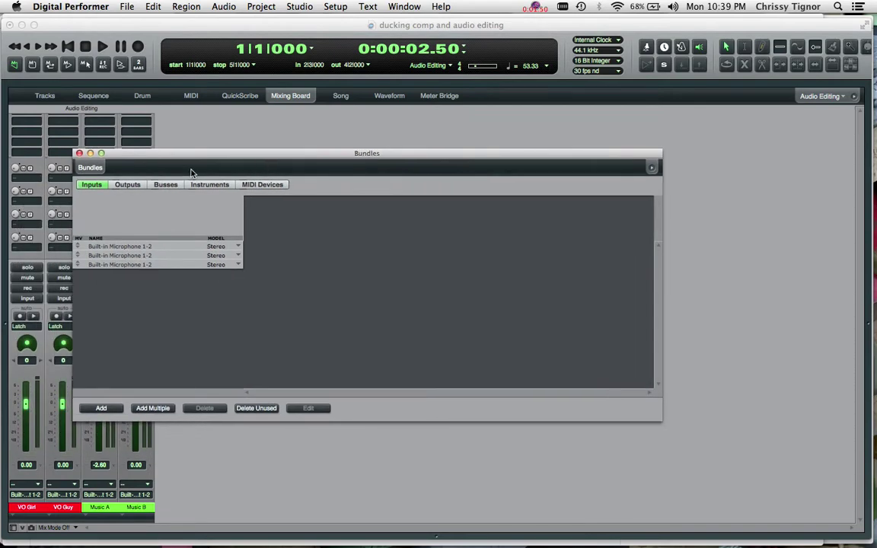
left_click(175, 187)
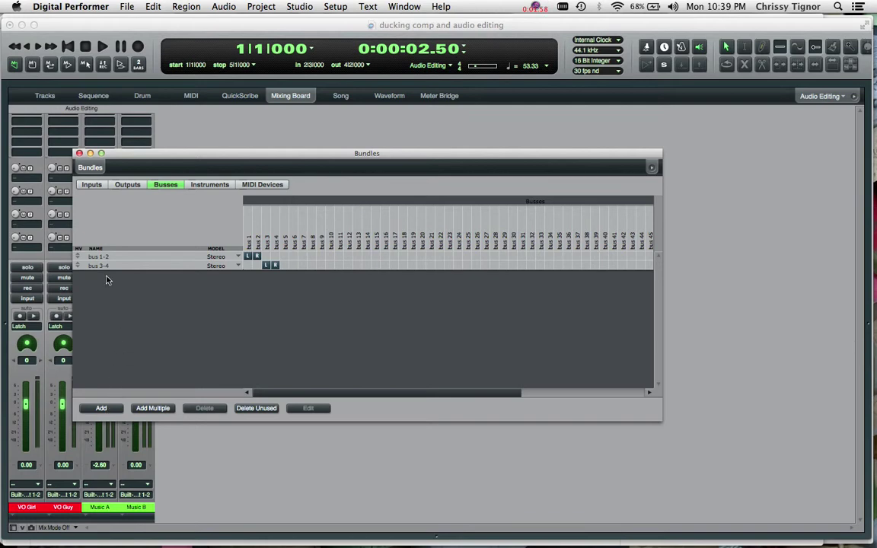
left_click(100, 257)
double_click(100, 258)
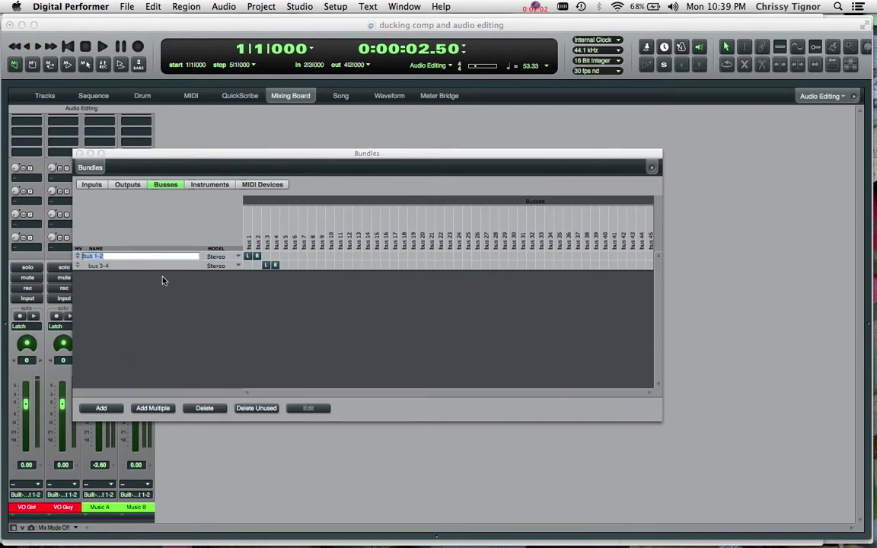
type("SIDECHAIN")
key("Return")
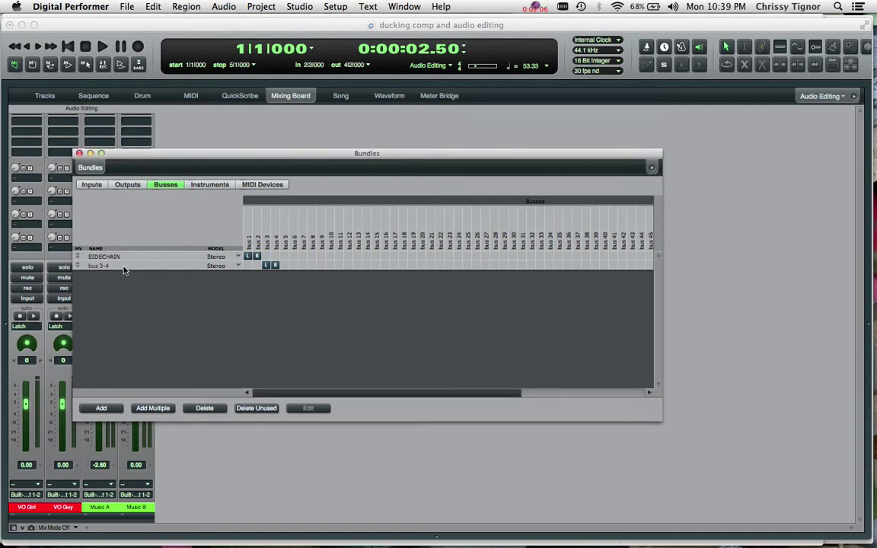
left_click(78, 153)
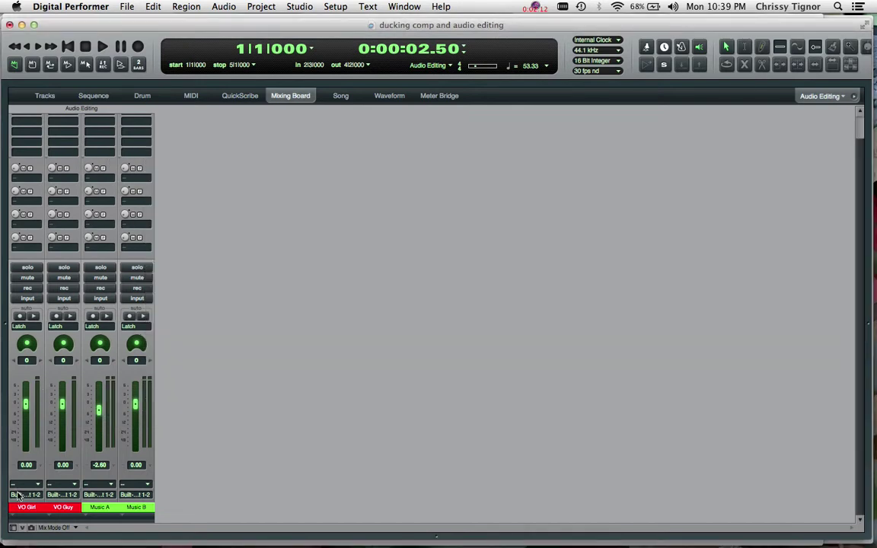
Step: Route VO Girl's first send to SIDECHAIN (Stereo) and play back to check it
left_click(23, 179)
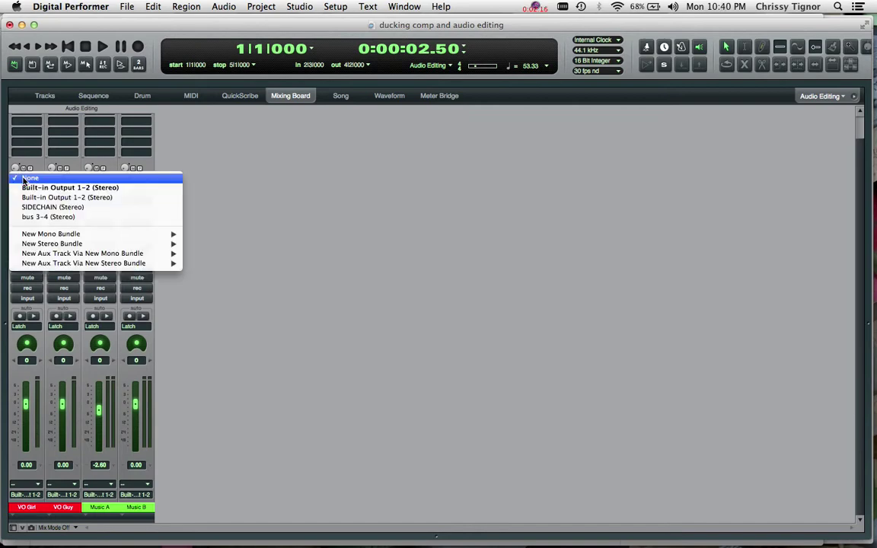
left_click(110, 208)
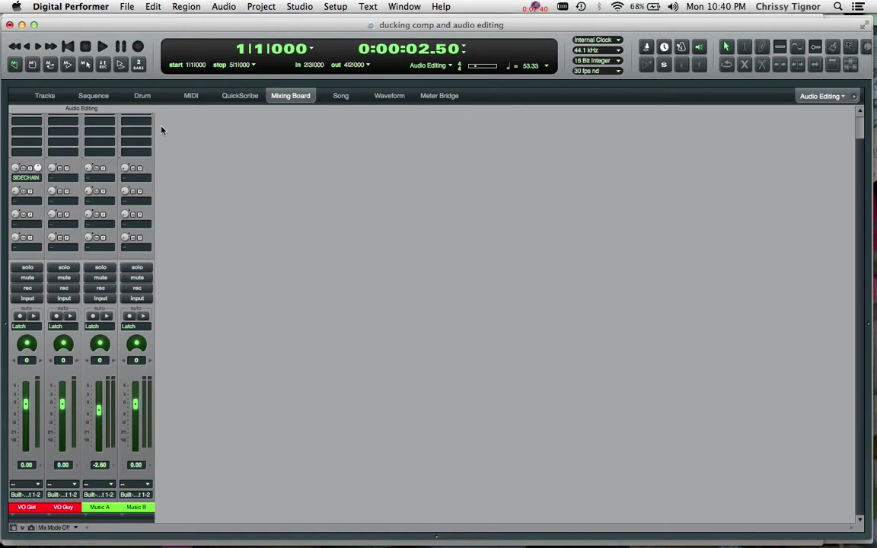
key("space")
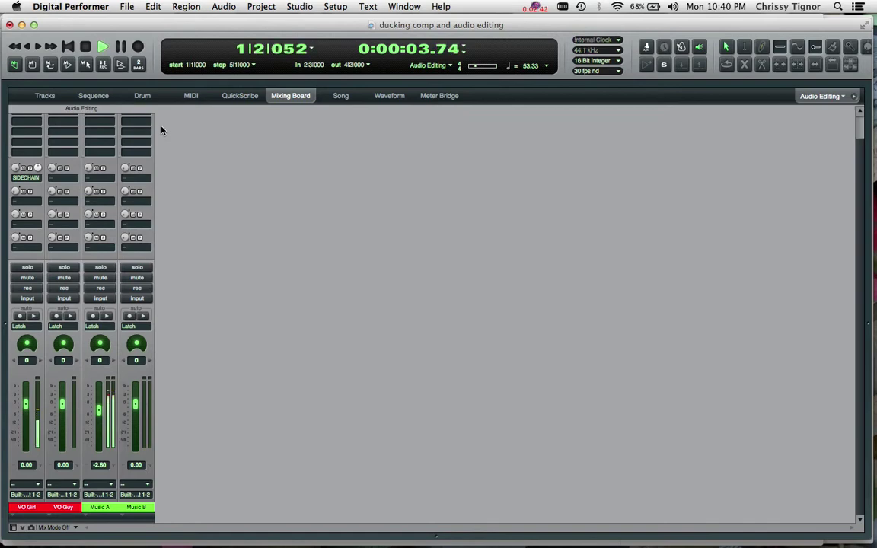
key("space")
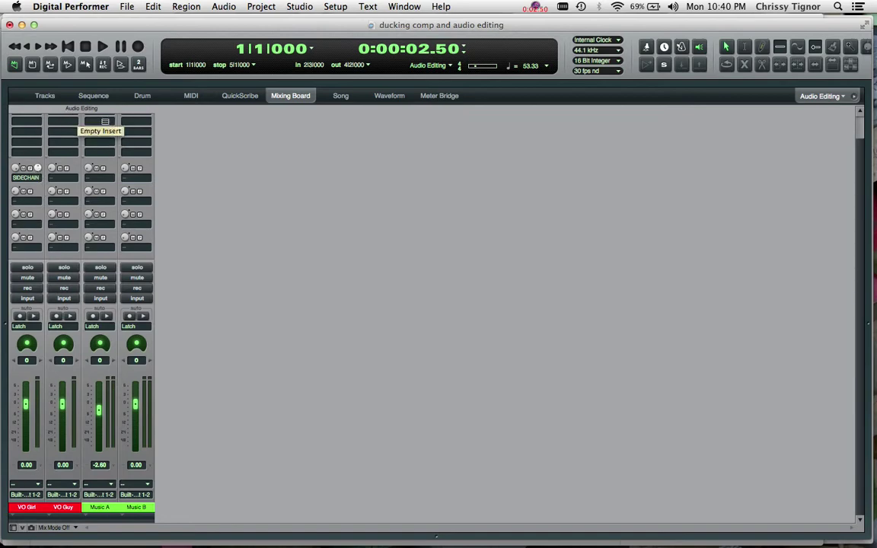
Step: Search the effects for SOLID and insert Solid Bus Comp on Music A's empty insert
left_click(105, 122)
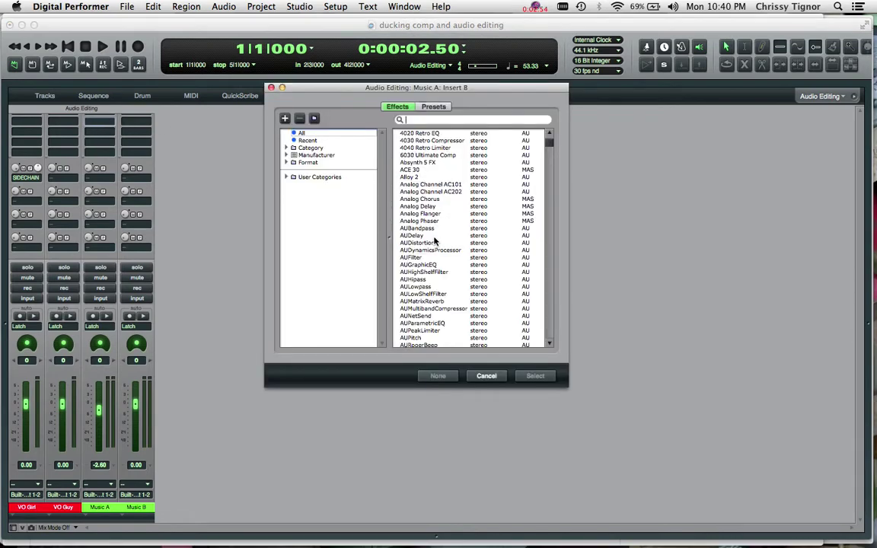
type("SOLID")
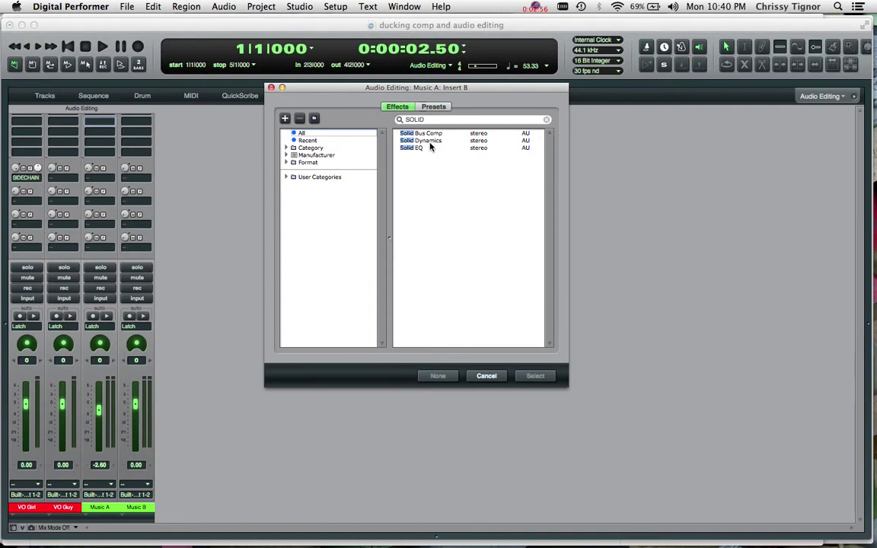
left_click(421, 134)
left_click(535, 376)
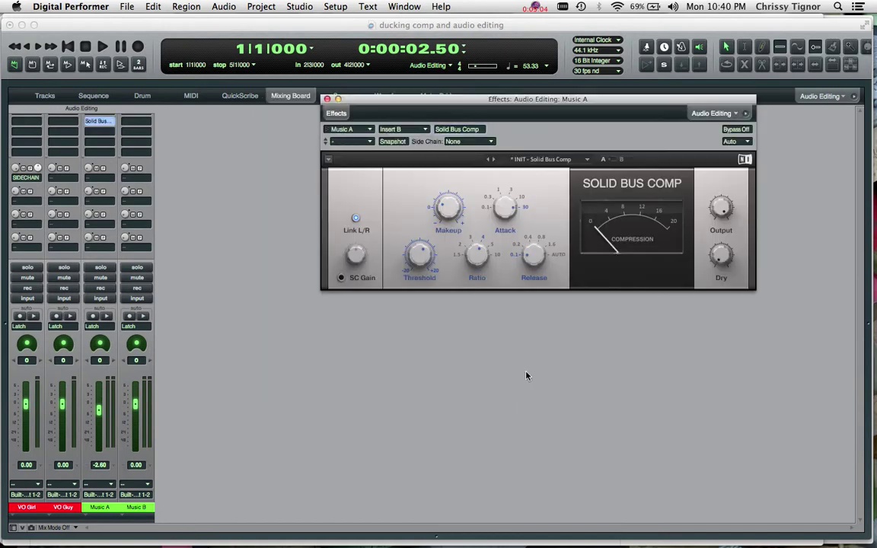
left_click_drag(531, 101, 443, 114)
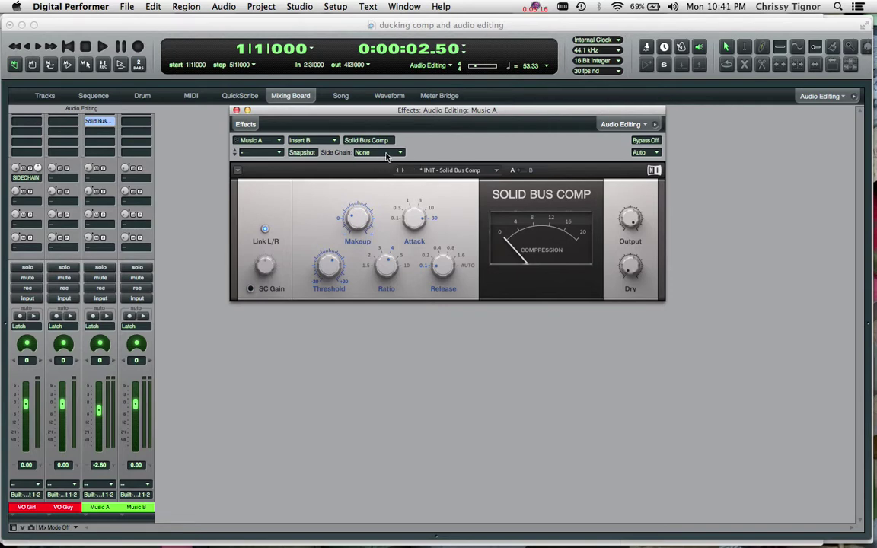
Step: Set the Solid Bus Comp side chain source to SIDECHAIN and enable SC Gain
left_click(387, 152)
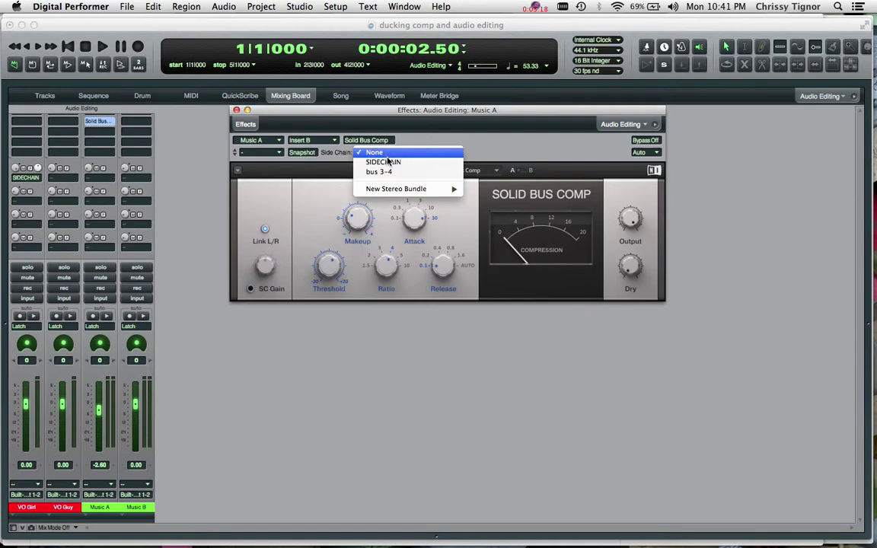
left_click(387, 161)
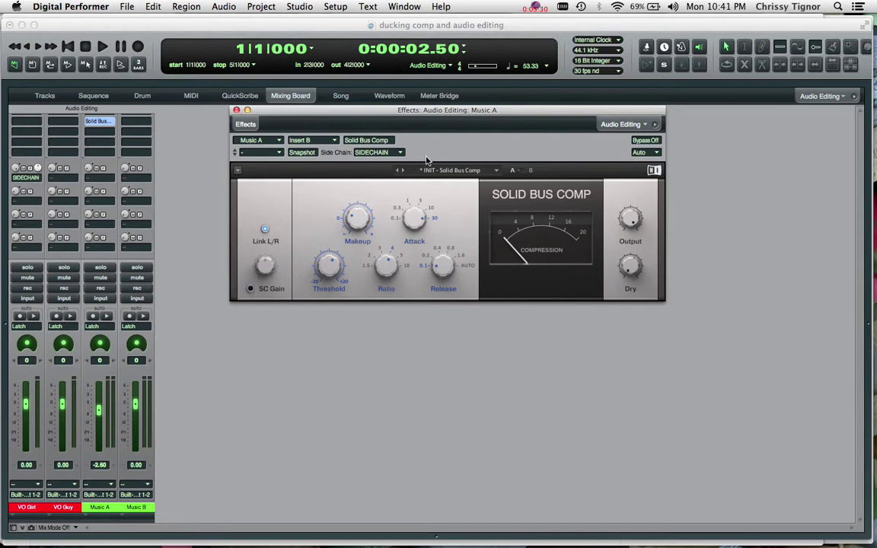
left_click(249, 291)
Step: During playback, boost SC Gain to +9.1 dB and lower the threshold to about -10.6 dB
mouse_move(281, 282)
key("space")
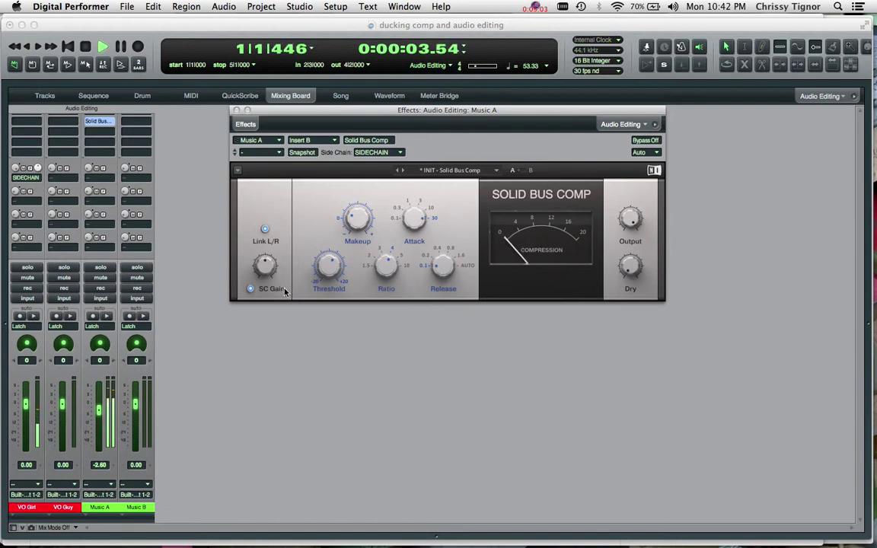
mouse_move(267, 268)
left_click_drag(268, 268, 288, 214)
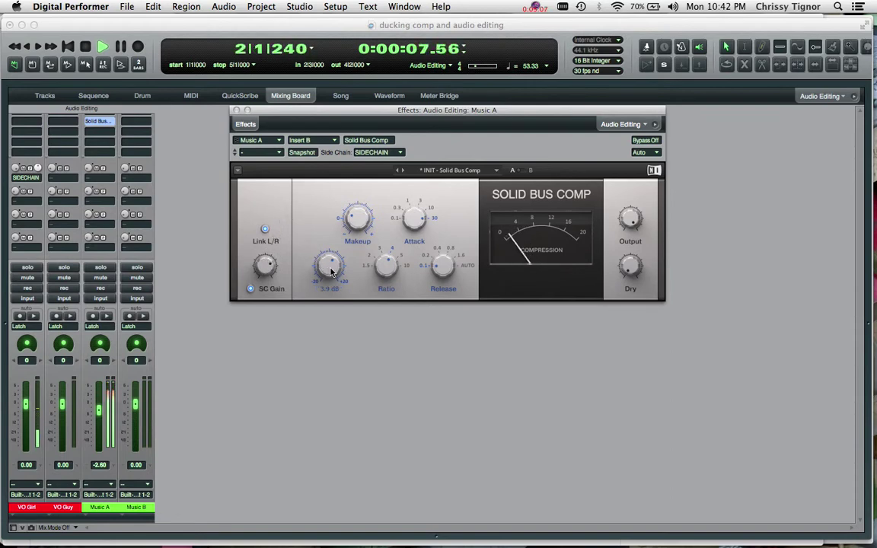
left_click_drag(331, 273, 367, 346)
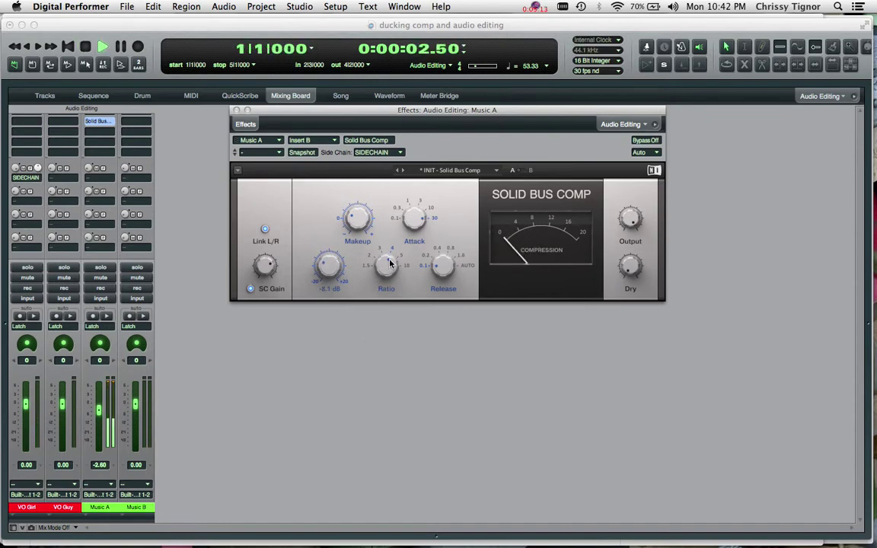
left_click_drag(329, 259, 302, 254)
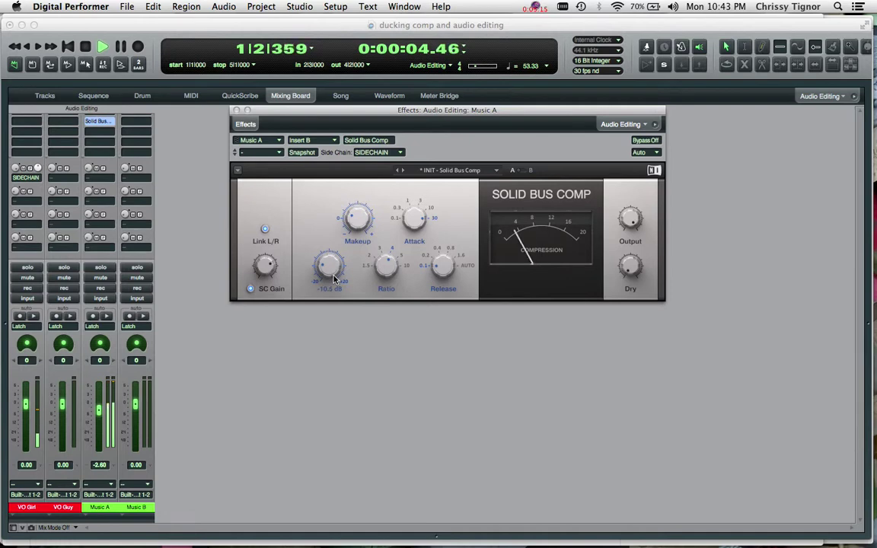
Step: Lengthen the release, nudge the threshold slightly back up, and replay to hear the ducking
left_click_drag(451, 271, 455, 228)
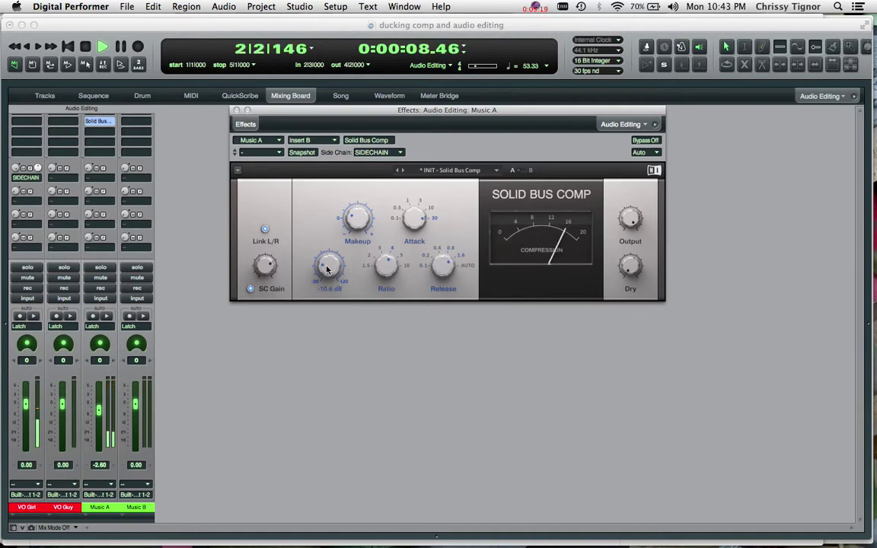
left_click_drag(325, 269, 324, 266)
scroll(324, 266, "up", 2)
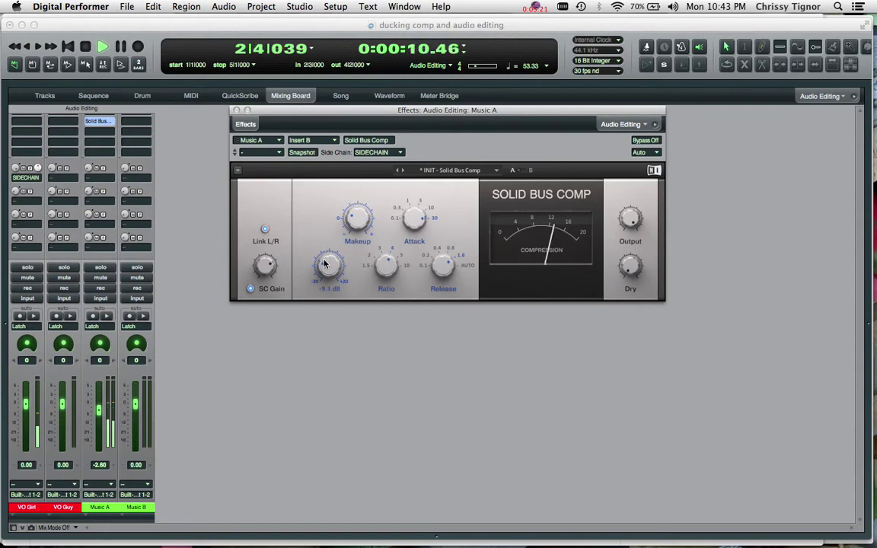
scroll(324, 265, "down", 2)
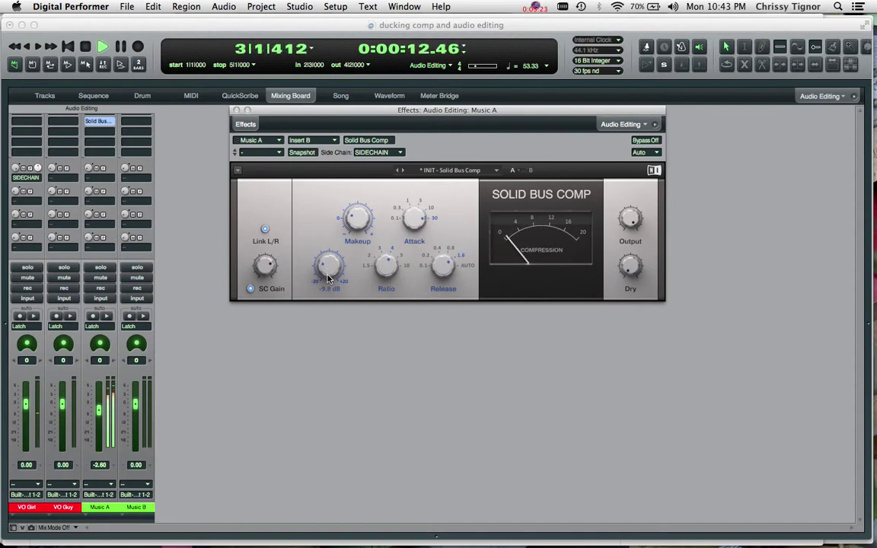
key("Return")
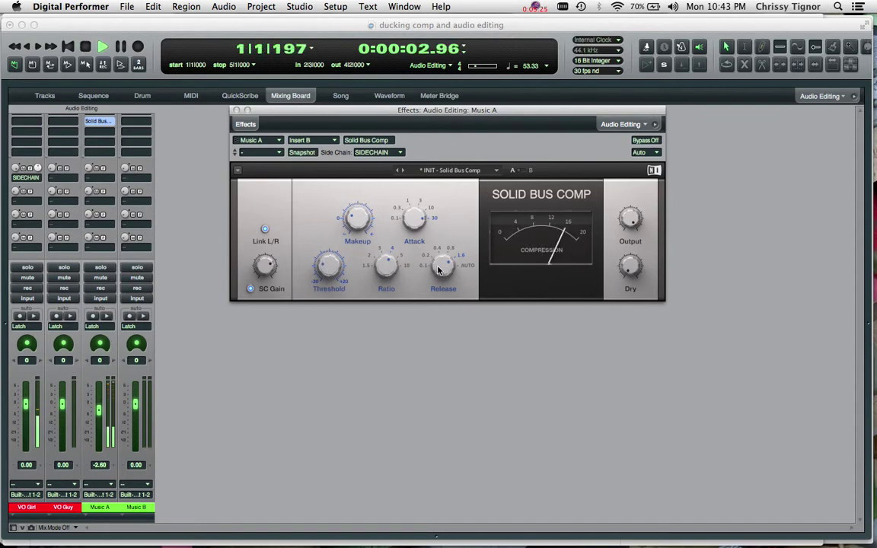
mouse_move(327, 268)
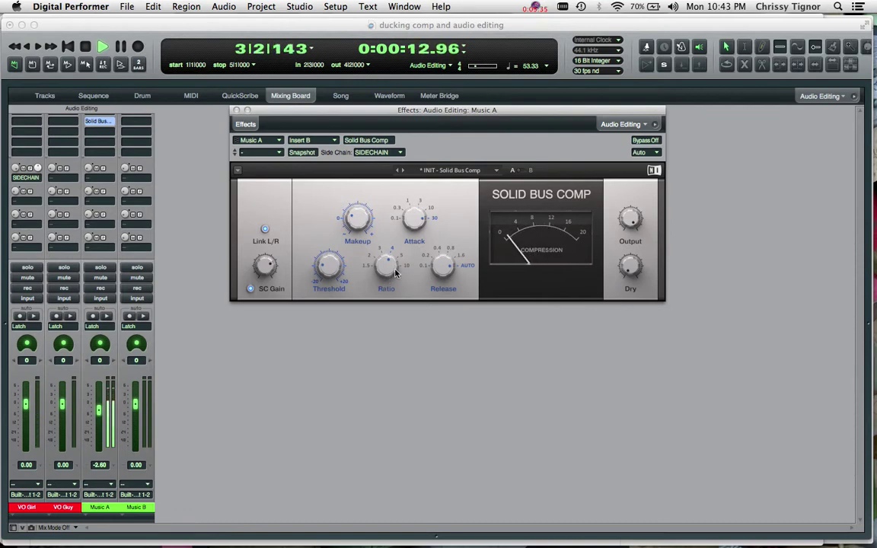
key("space")
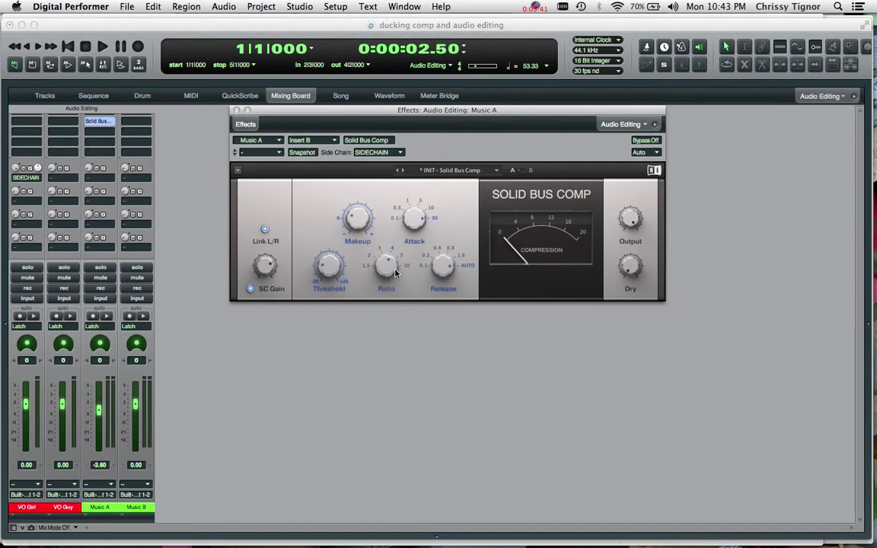
key("space")
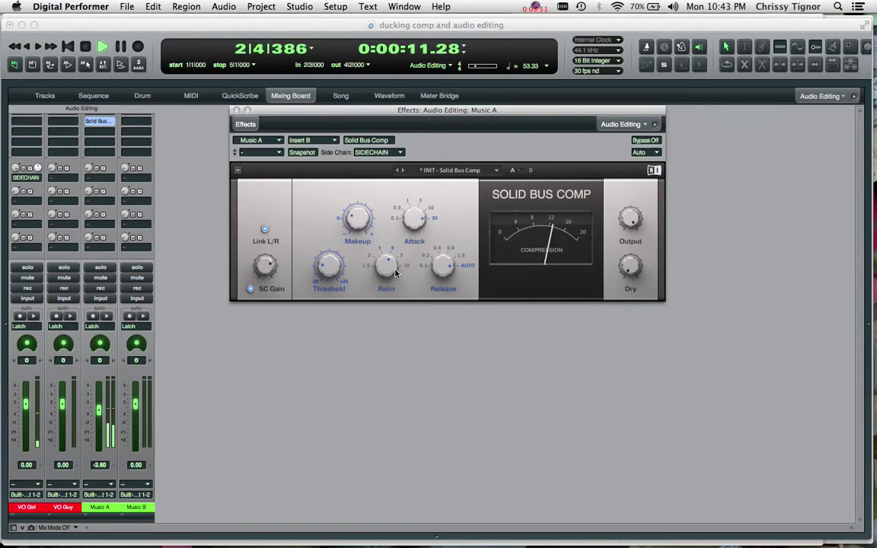
key("space")
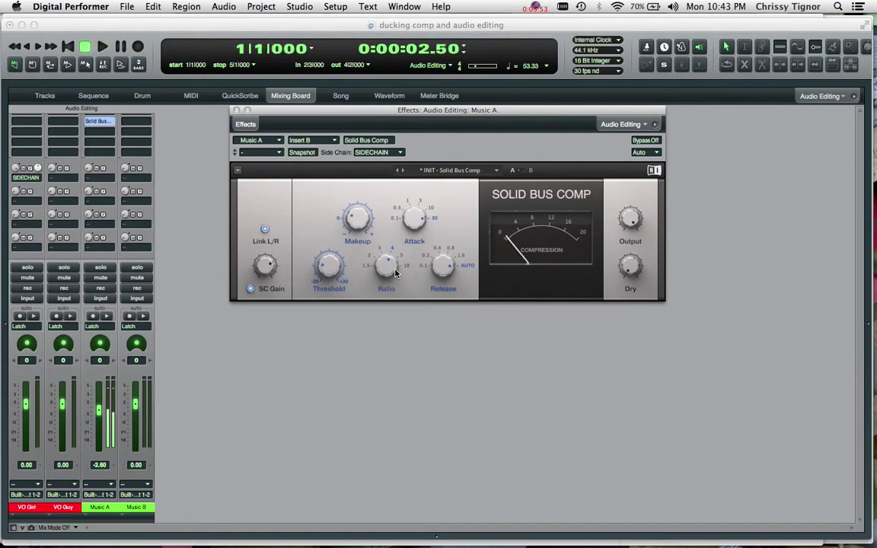